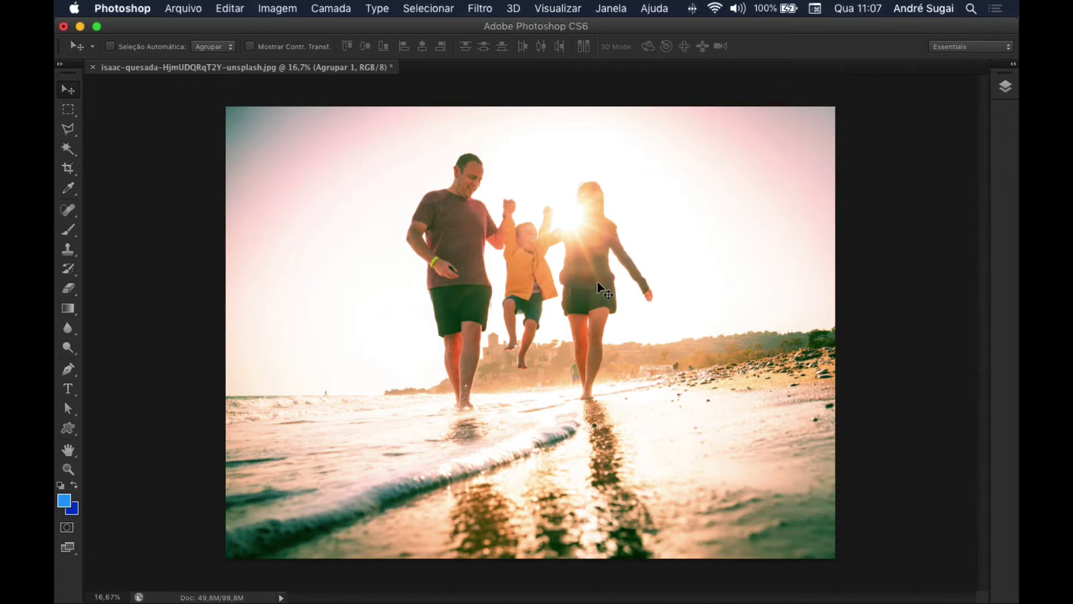
Compare Agrupar 1 hidden and shown, delete the group, and shorten the Layers panel.
click(1005, 88)
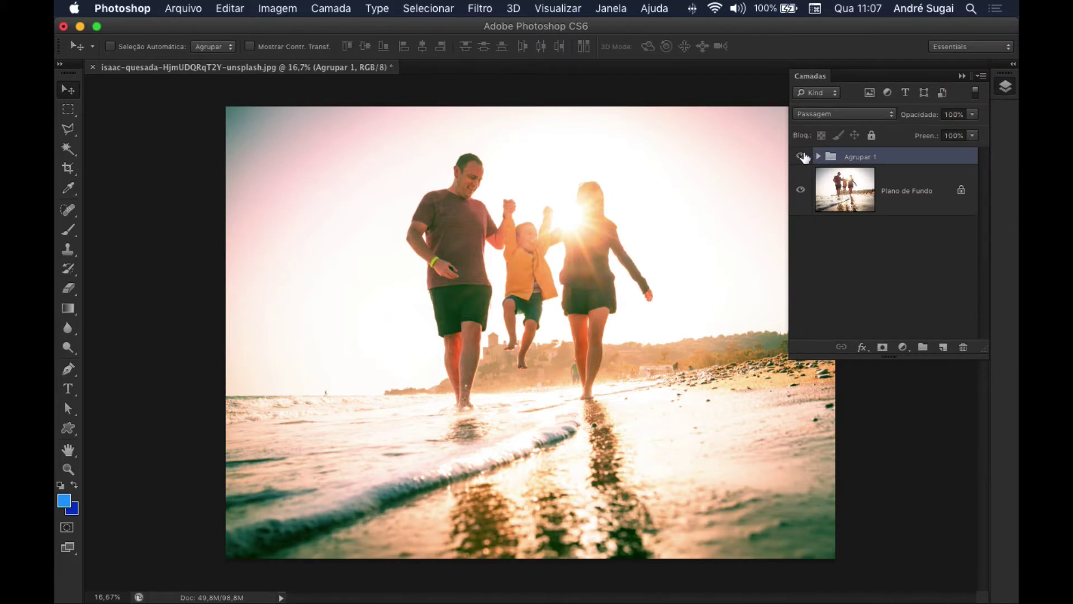
click(801, 157)
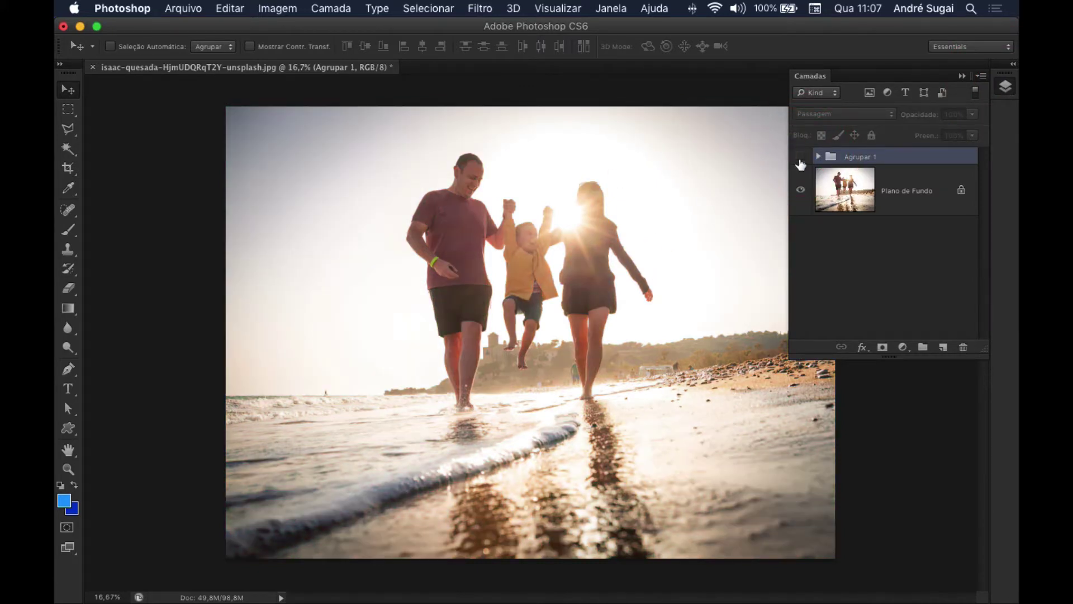
click(800, 156)
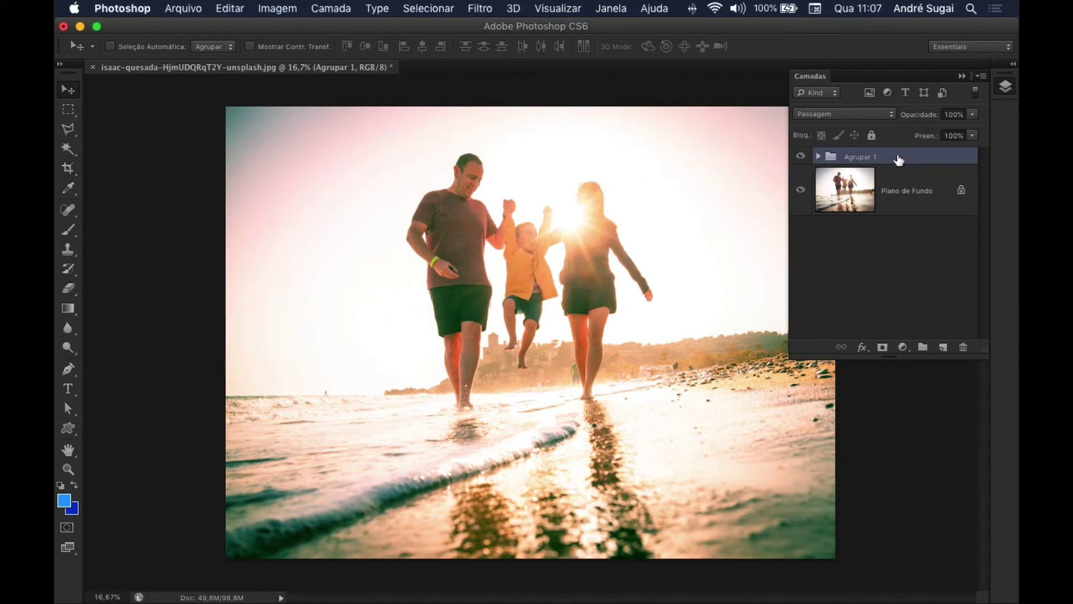
key(BackSpace)
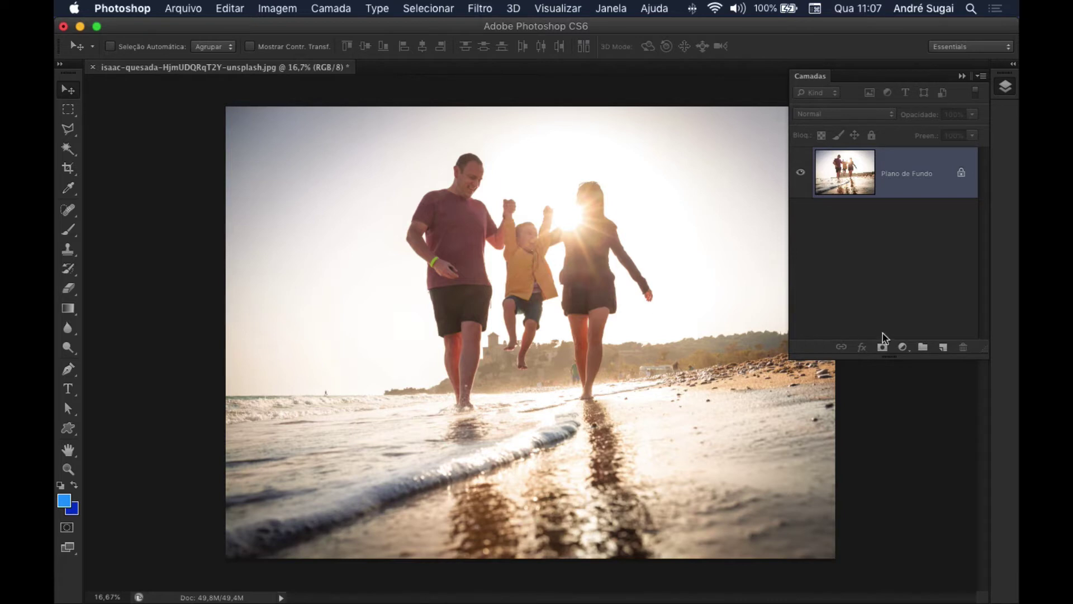
drag(983, 347, 983, 310)
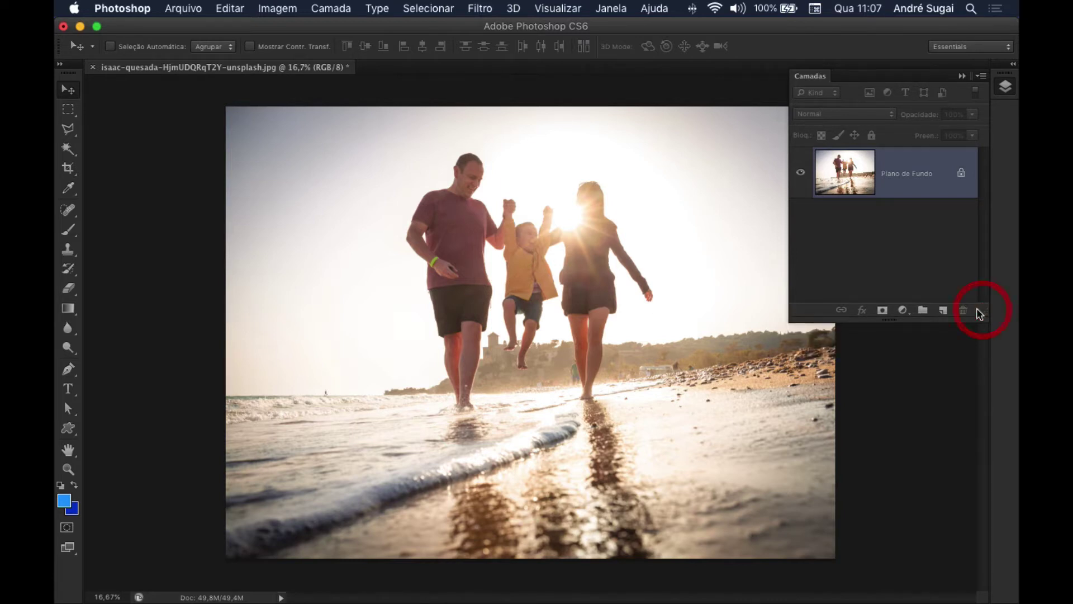
Add a new Níveis (Levels) adjustment layer named Níveis 1.
click(334, 9)
mouse_move(377, 155)
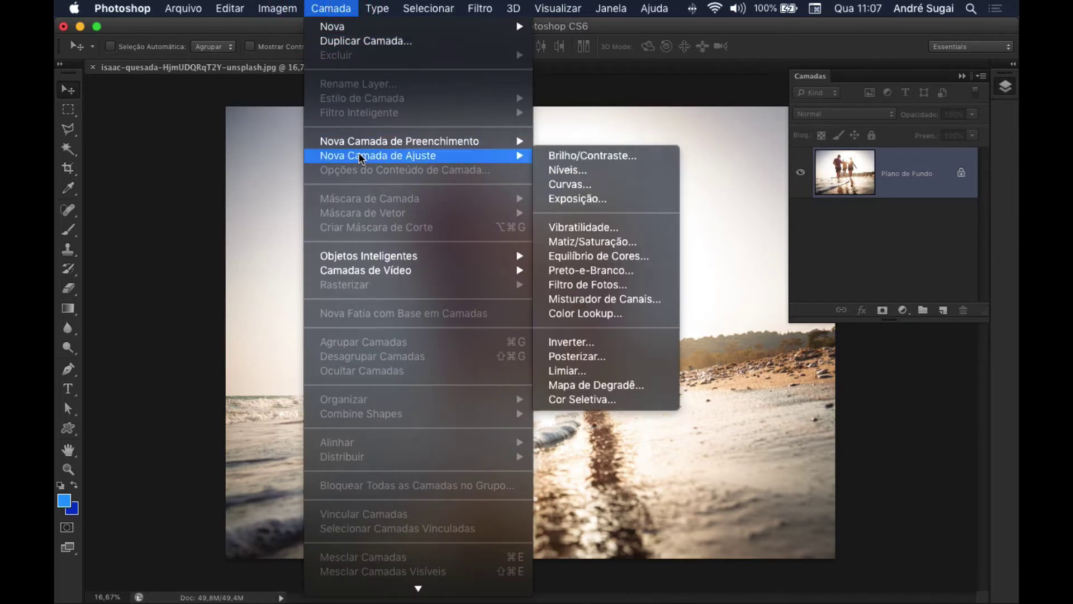
click(567, 170)
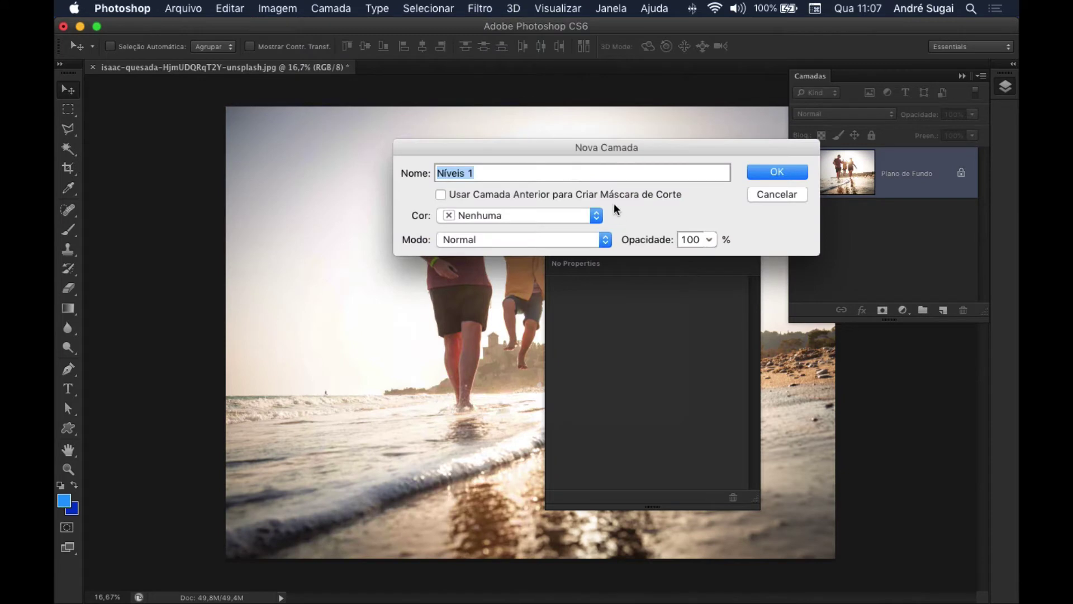
click(769, 172)
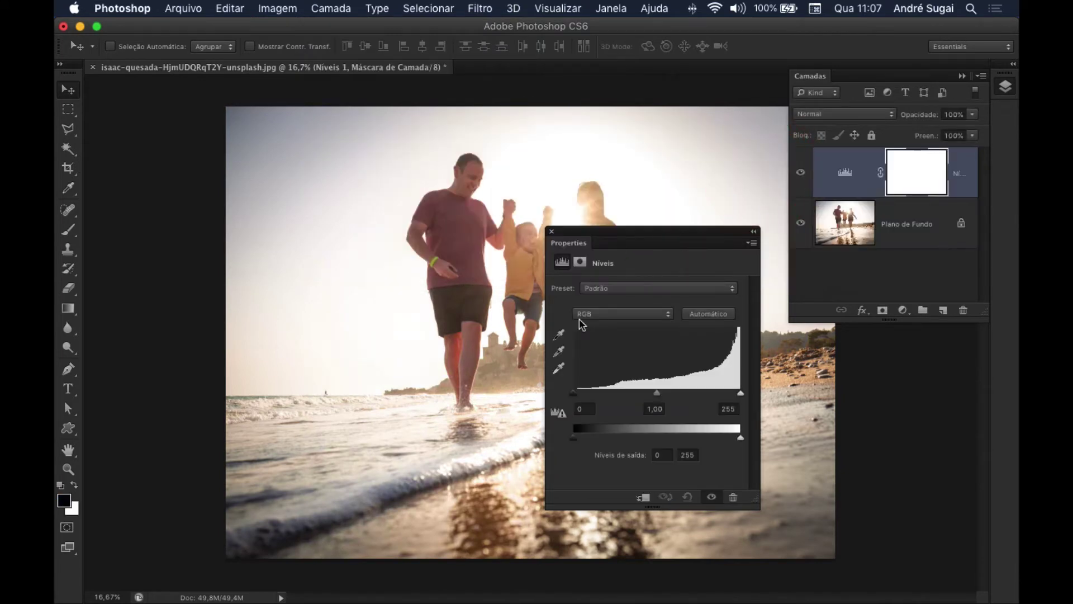
Set Níveis 1's Vermelho channel input to black 56 and white about 206.
click(609, 314)
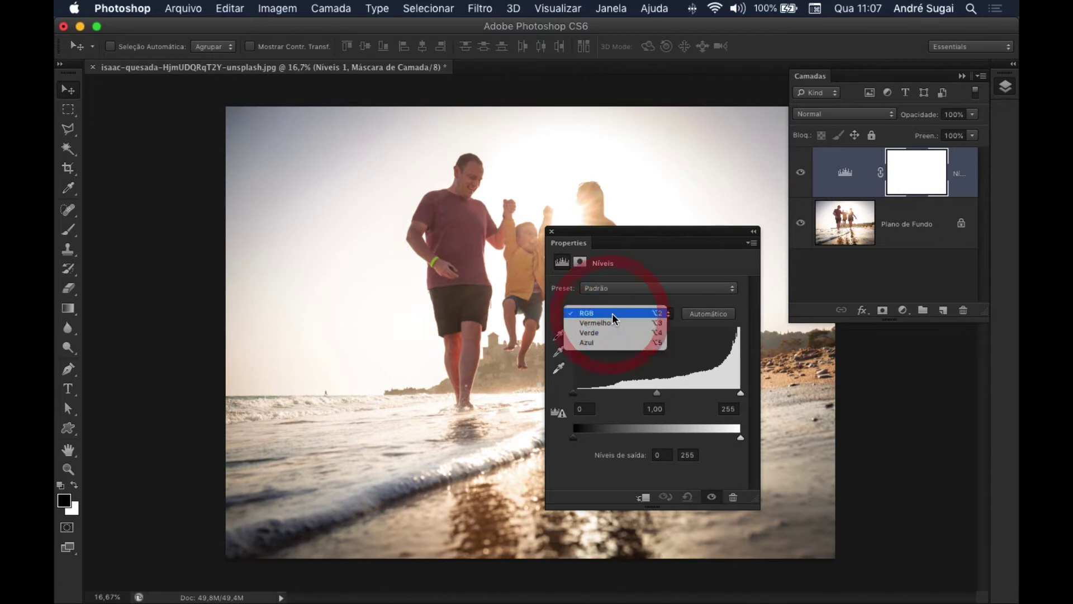
click(611, 323)
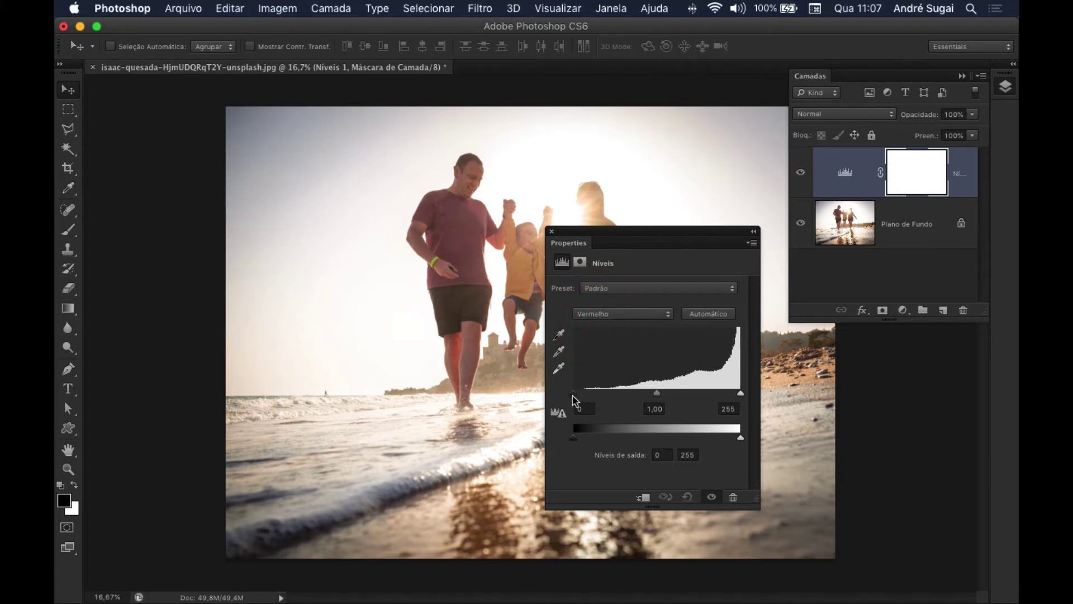
drag(572, 393, 610, 393)
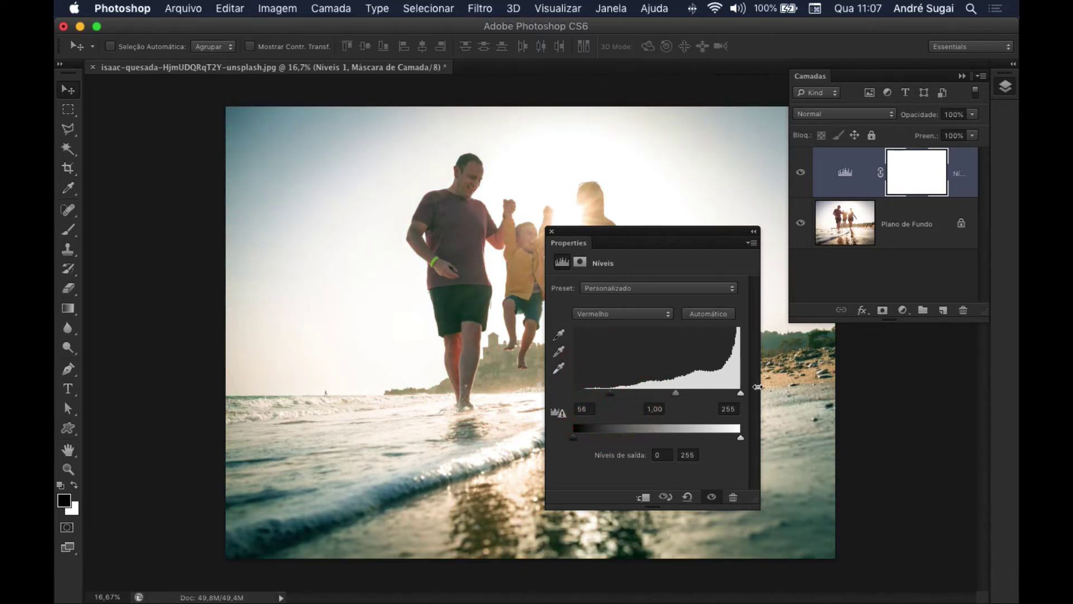
drag(740, 393, 715, 393)
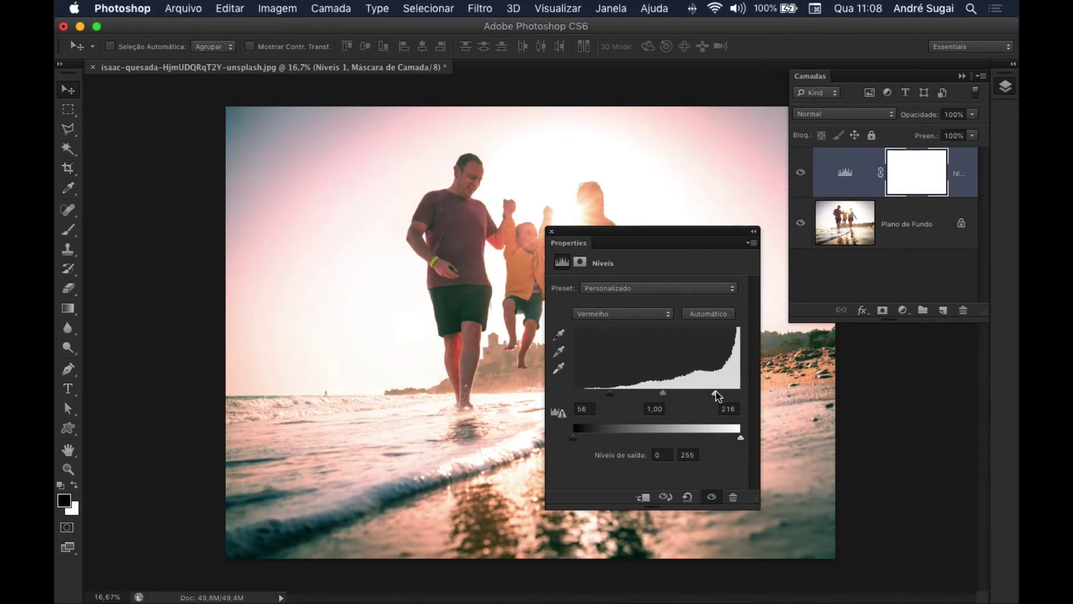
drag(715, 393, 740, 393)
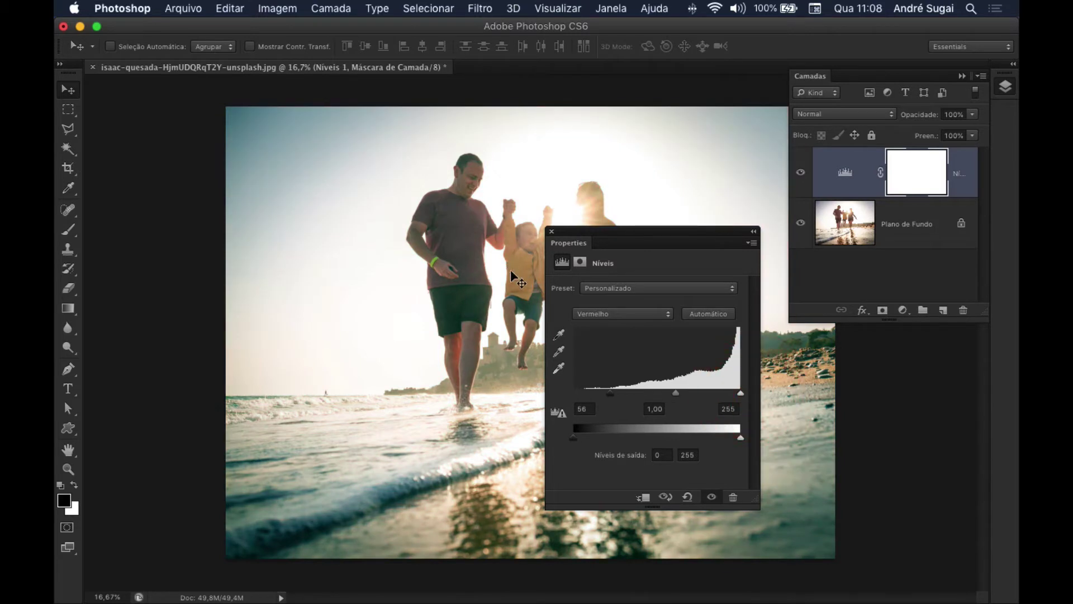
mouse_move(741, 393)
mouse_down()
mouse_move(696, 393)
mouse_move(710, 393)
mouse_up()
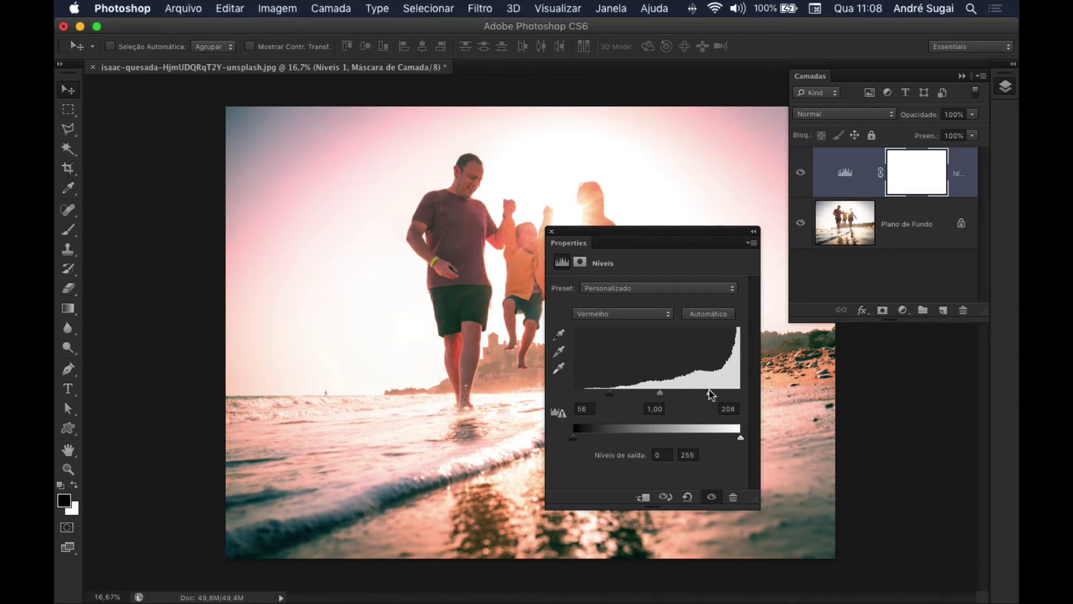
drag(707, 391, 707, 394)
click(551, 231)
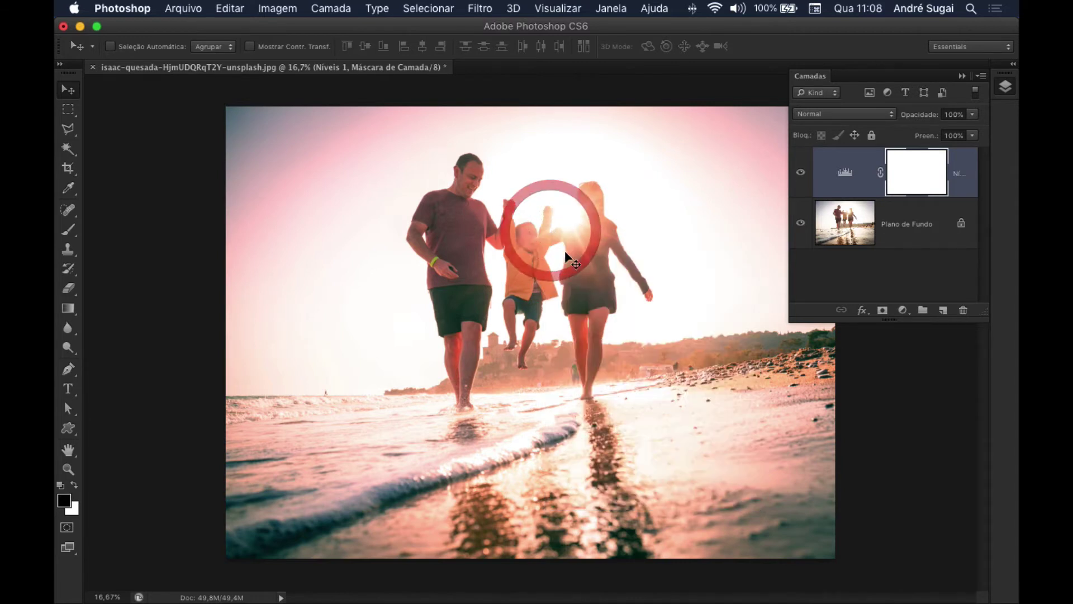
Add an Equilíbrio de Cores (Color Balance) adjustment layer with no colour label.
click(339, 6)
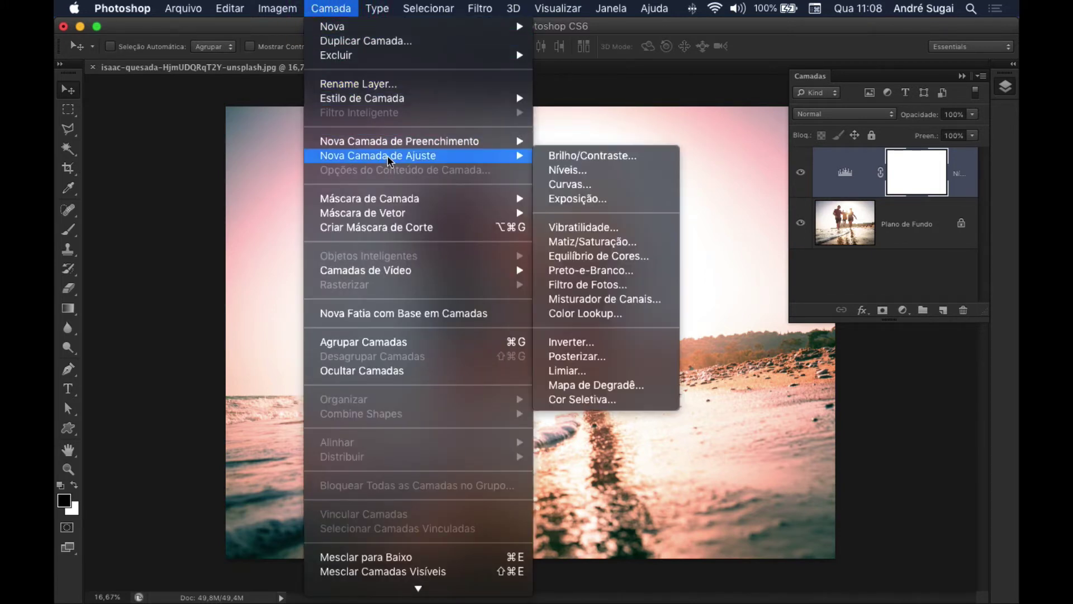
mouse_move(378, 155)
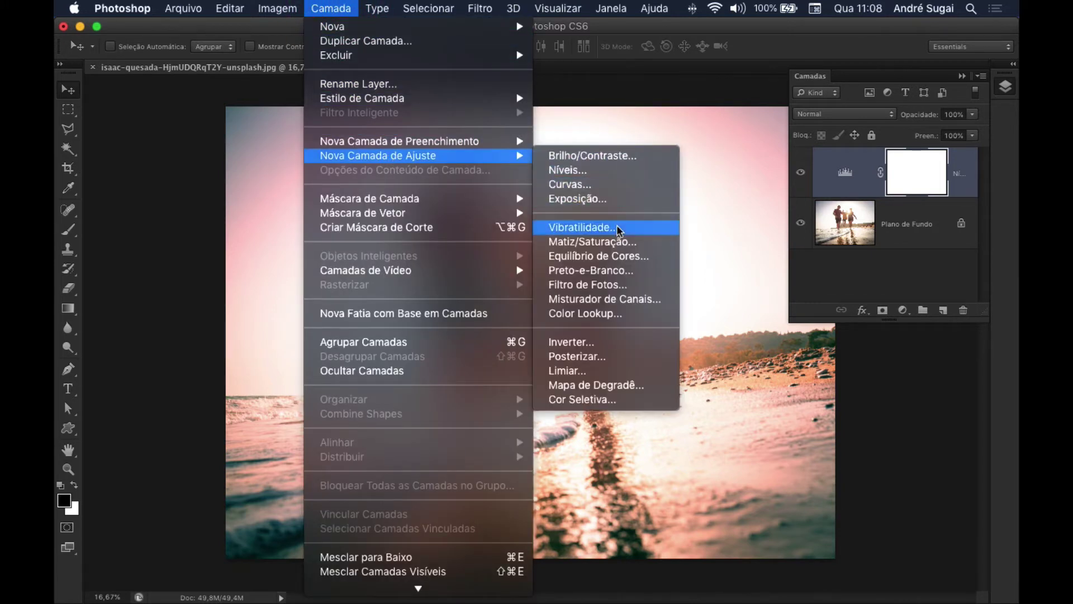
click(608, 258)
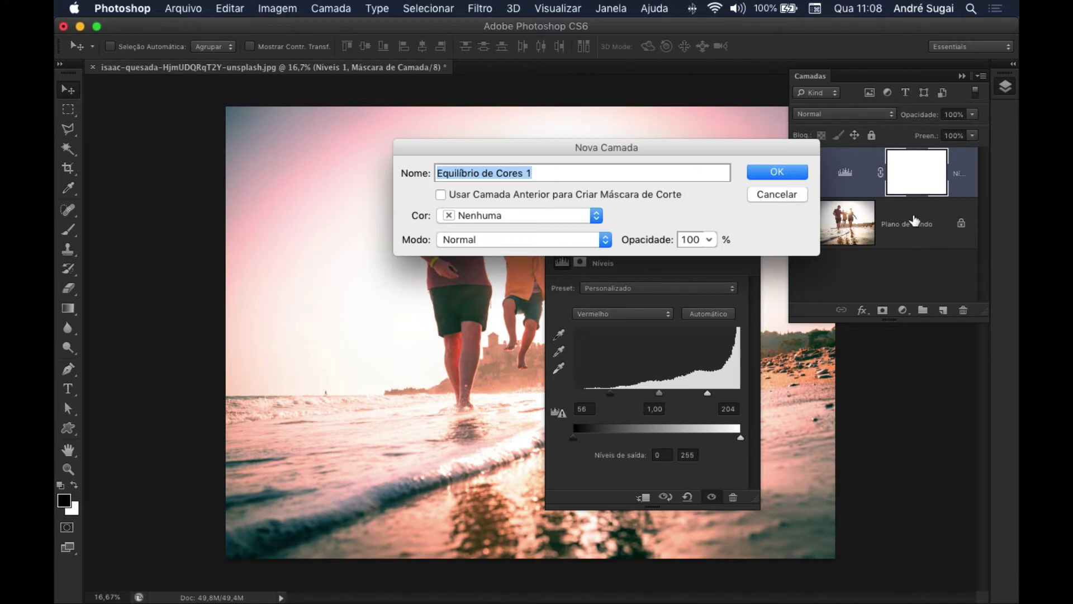
click(515, 212)
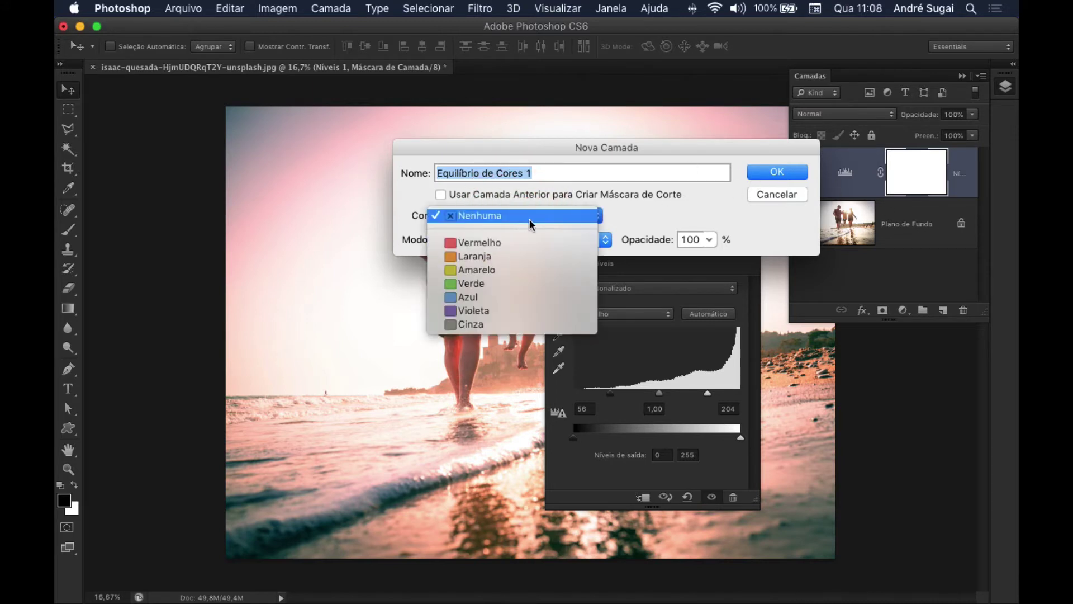
click(574, 200)
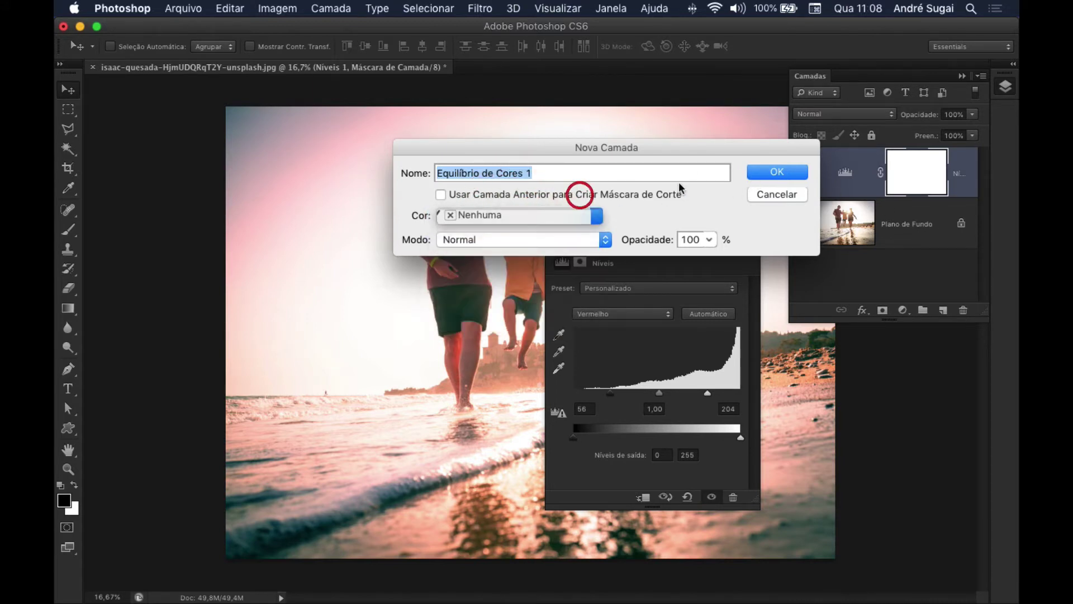
click(769, 173)
drag(693, 233, 769, 242)
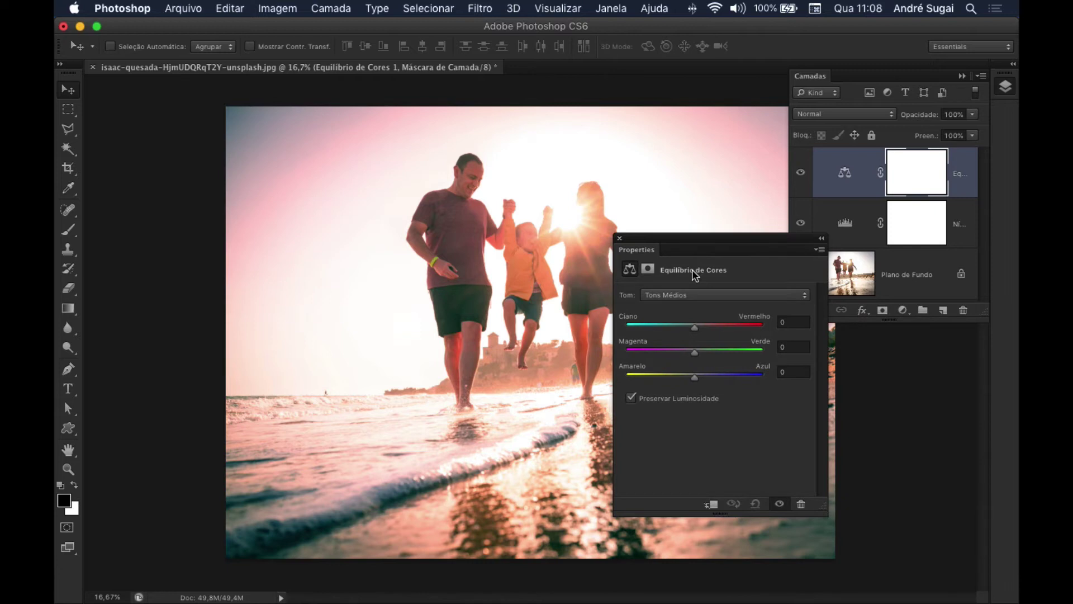
Shift the Color Balance Shadows +21 toward green and Highlights +27 toward red.
click(679, 297)
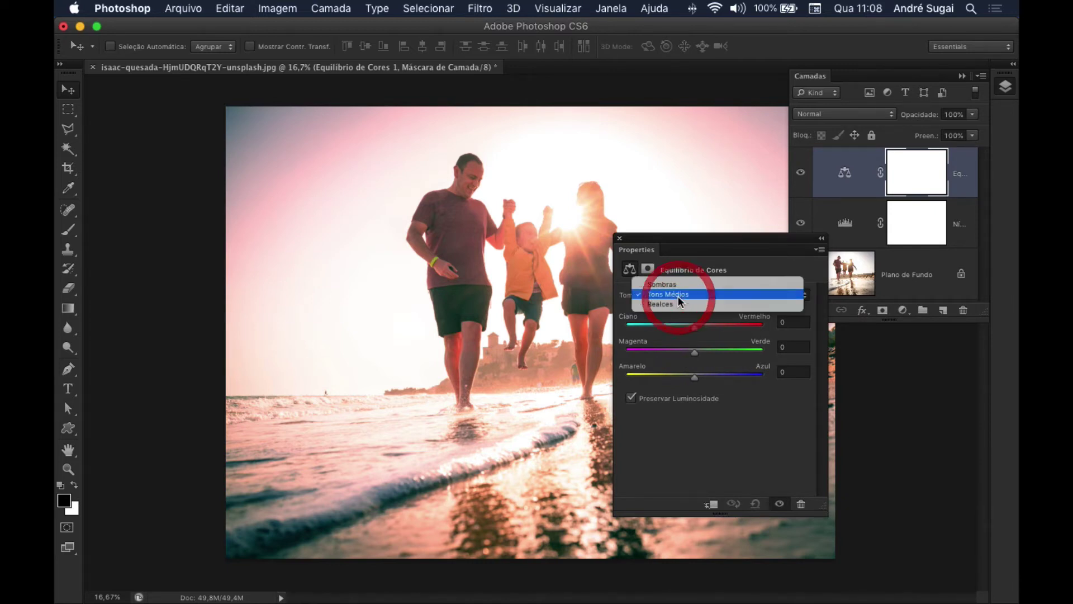
click(681, 287)
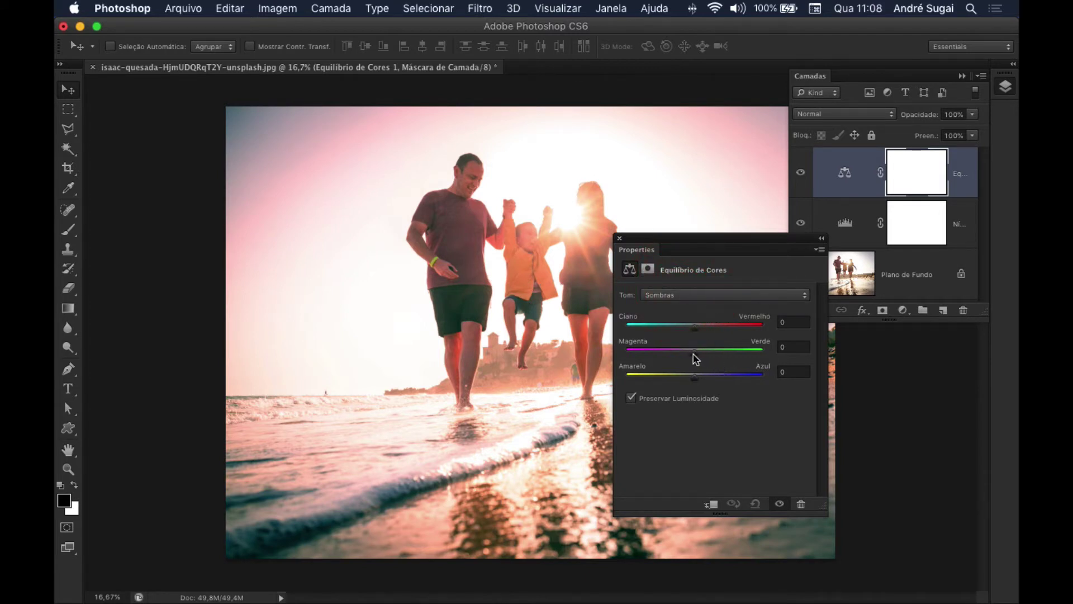
drag(695, 356, 711, 356)
click(684, 297)
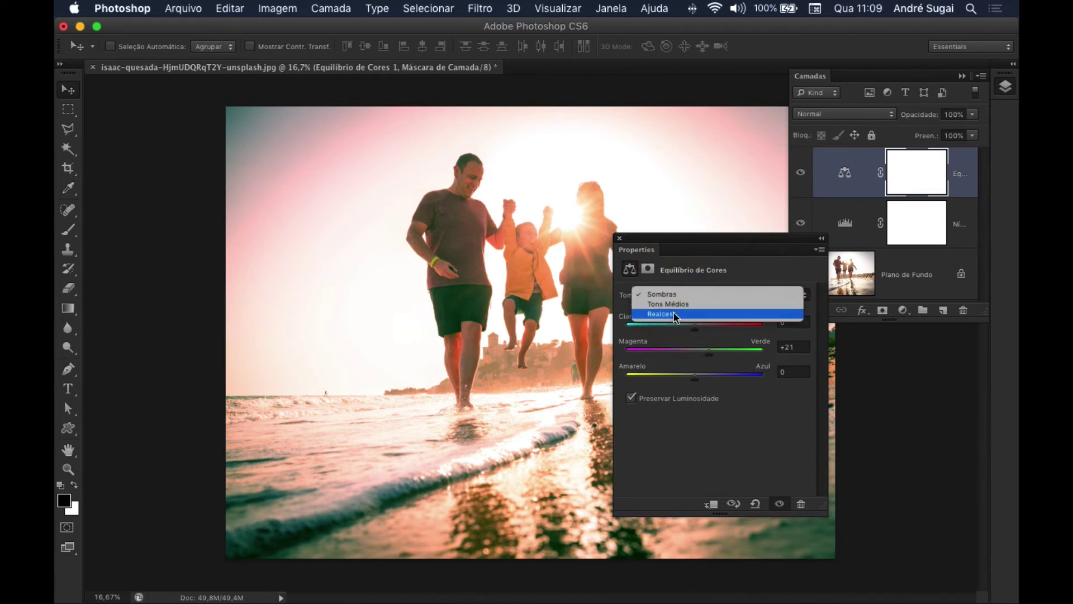
click(674, 315)
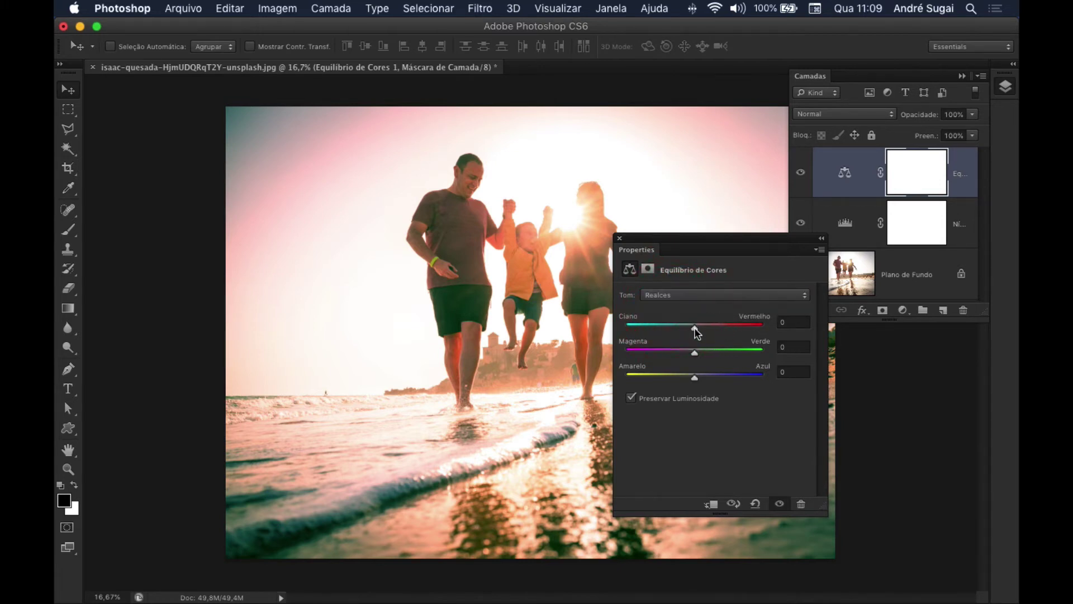
drag(697, 332, 714, 331)
click(620, 240)
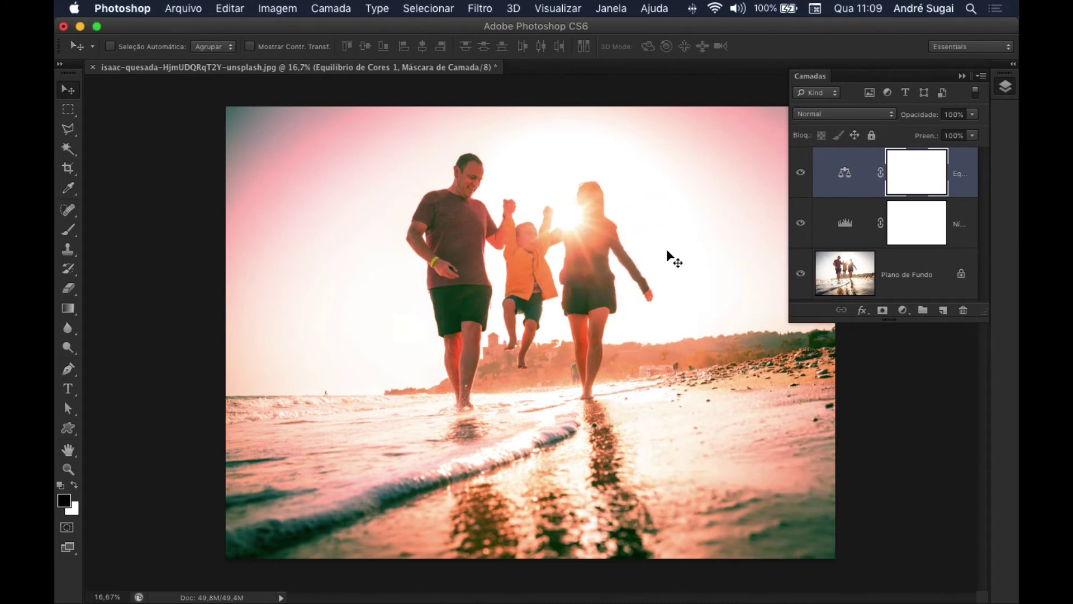
Add a Brilho/Contraste 1 layer with Brightness 28, then enlarge the Layers list.
click(329, 8)
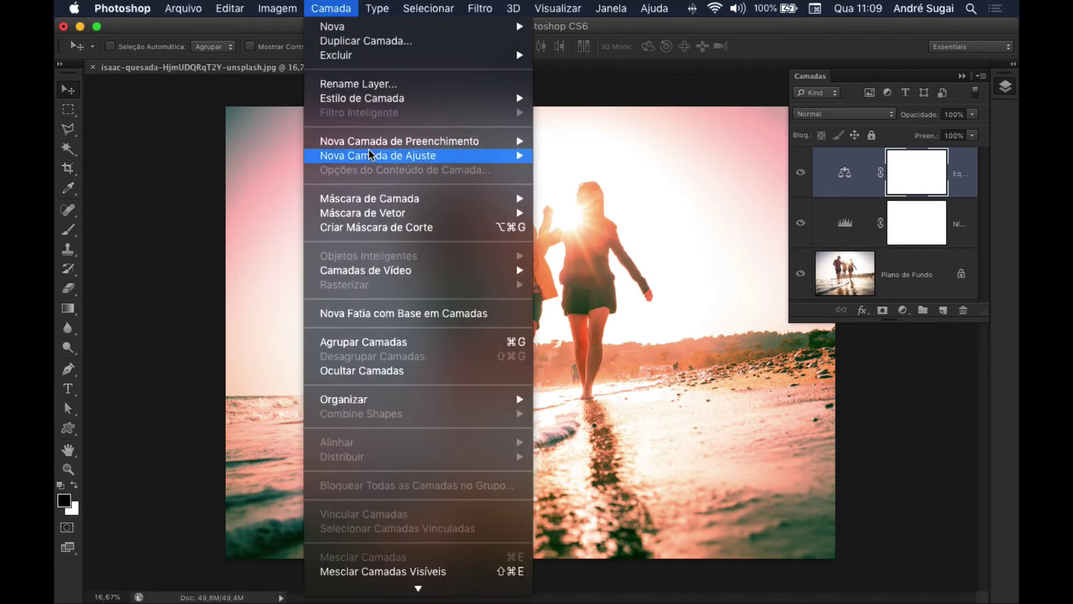
mouse_move(377, 156)
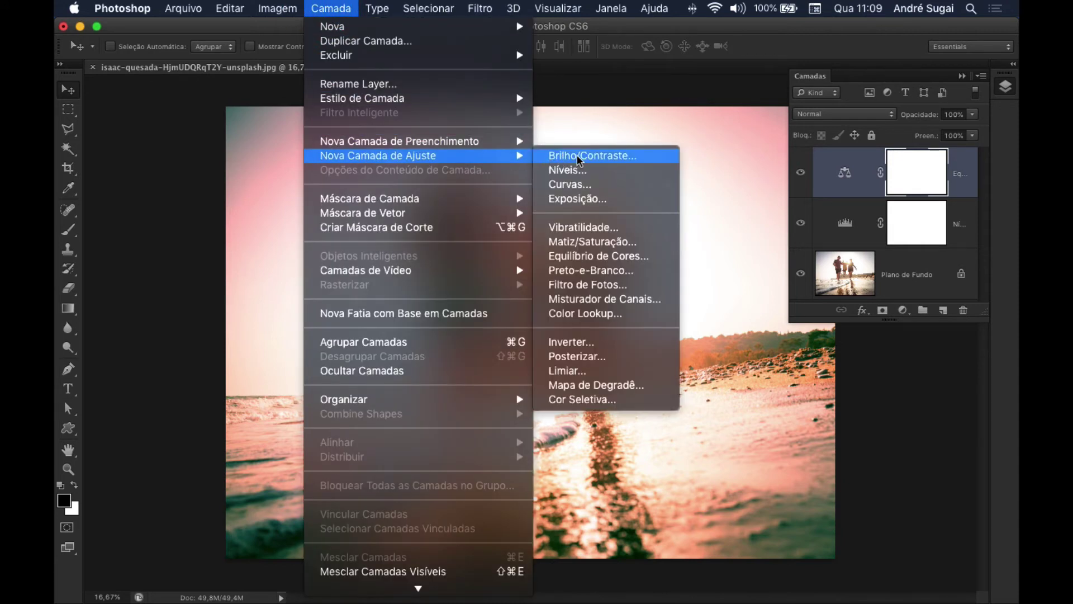
click(579, 157)
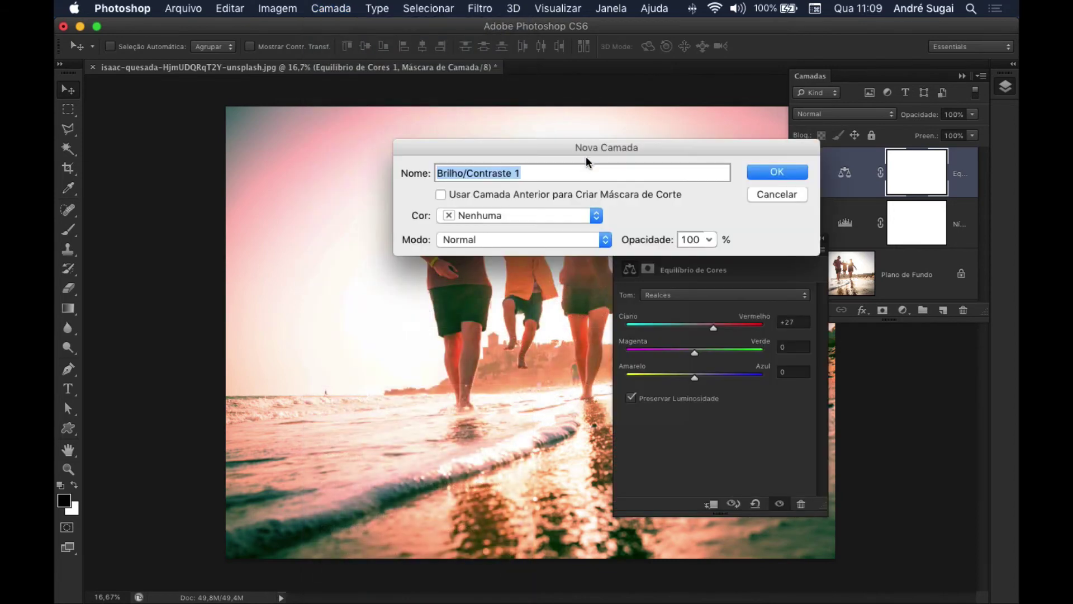
click(777, 172)
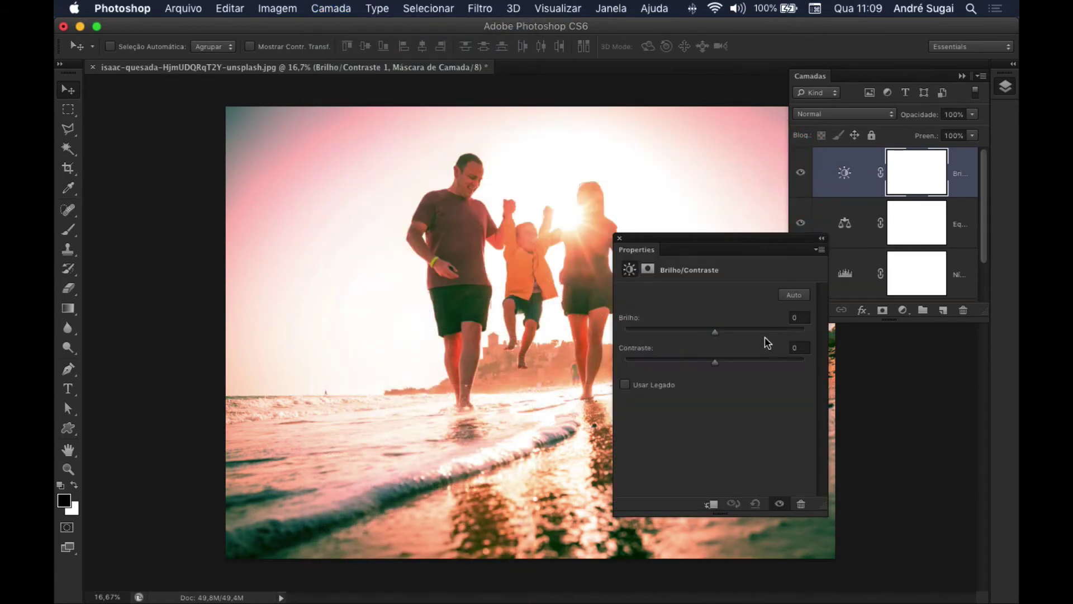
drag(716, 332, 728, 335)
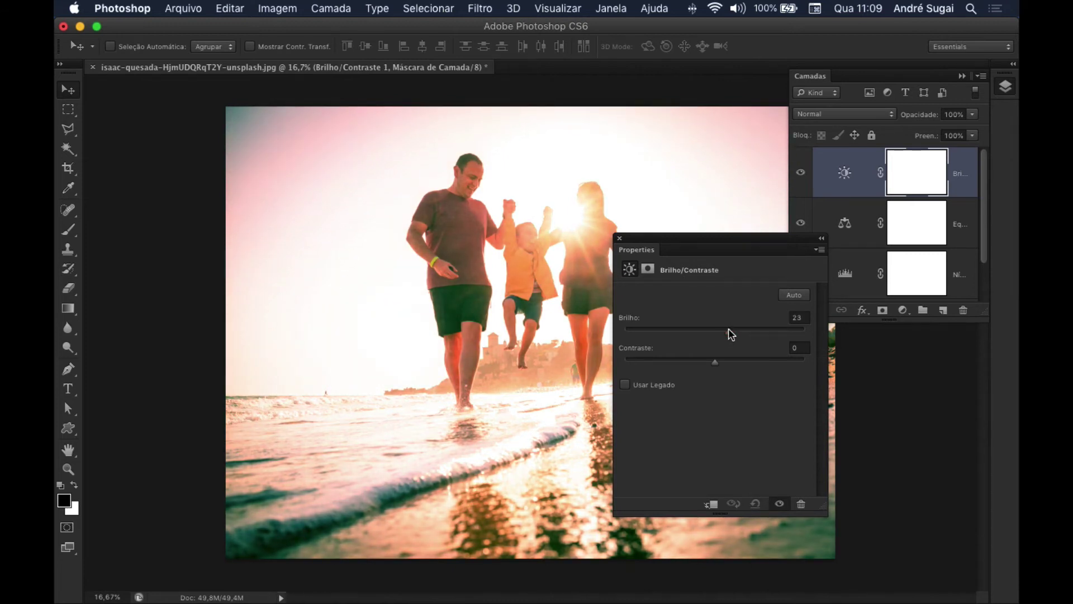
click(619, 240)
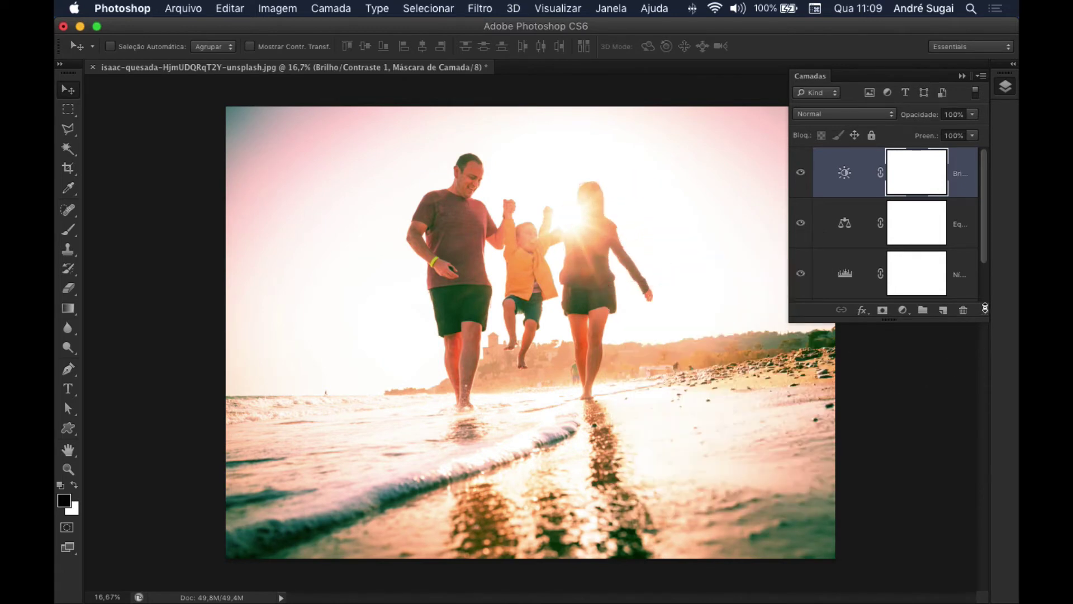
drag(986, 319, 994, 428)
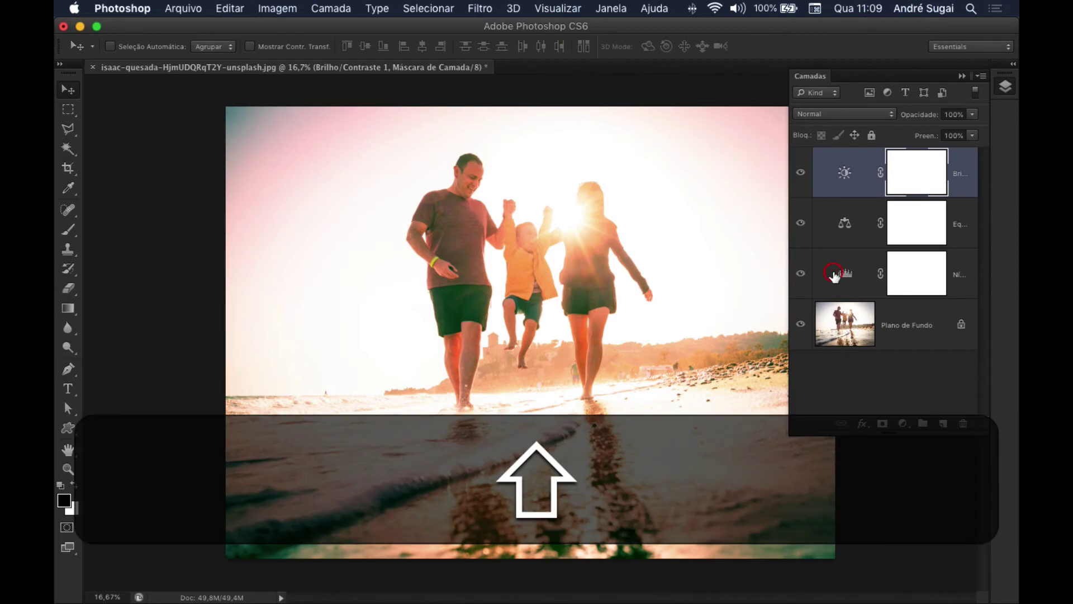
Group the three adjustment layers into Agrupar 1, then compare the grade off and on.
shift+click(833, 274)
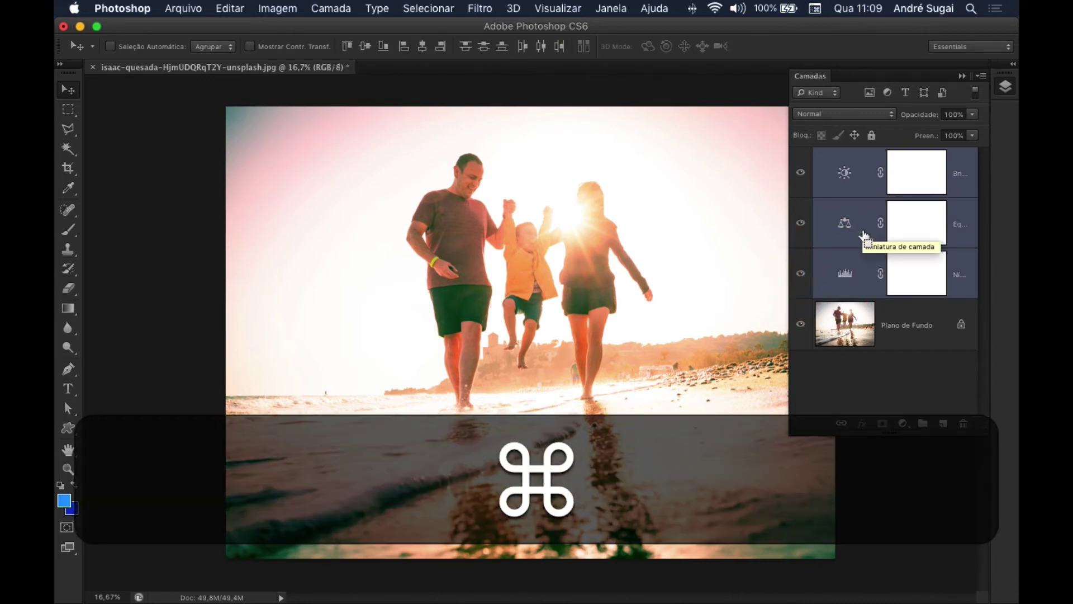
key(super+g)
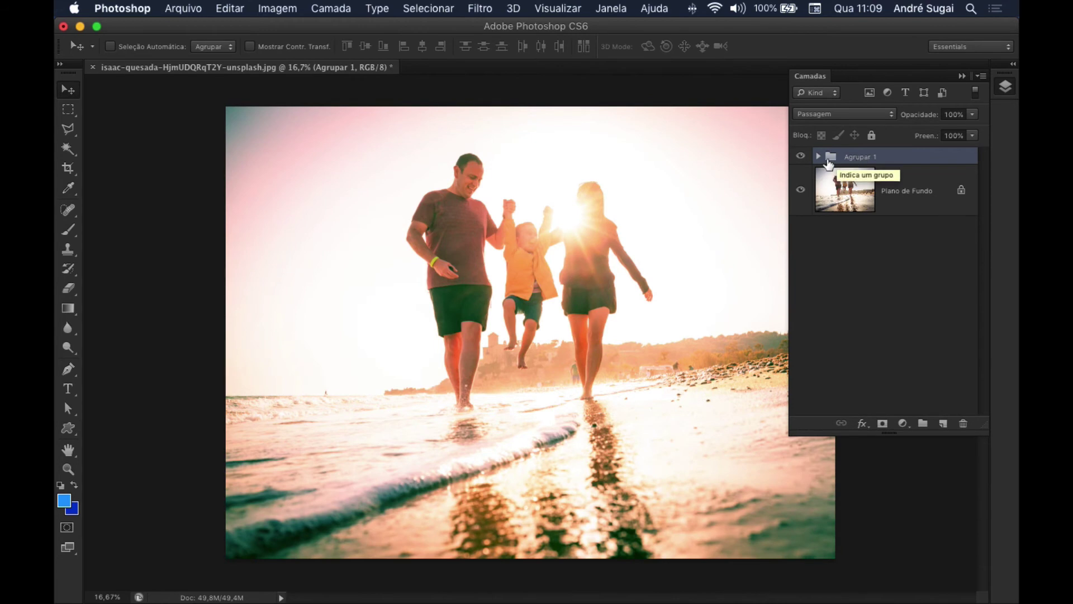
click(800, 157)
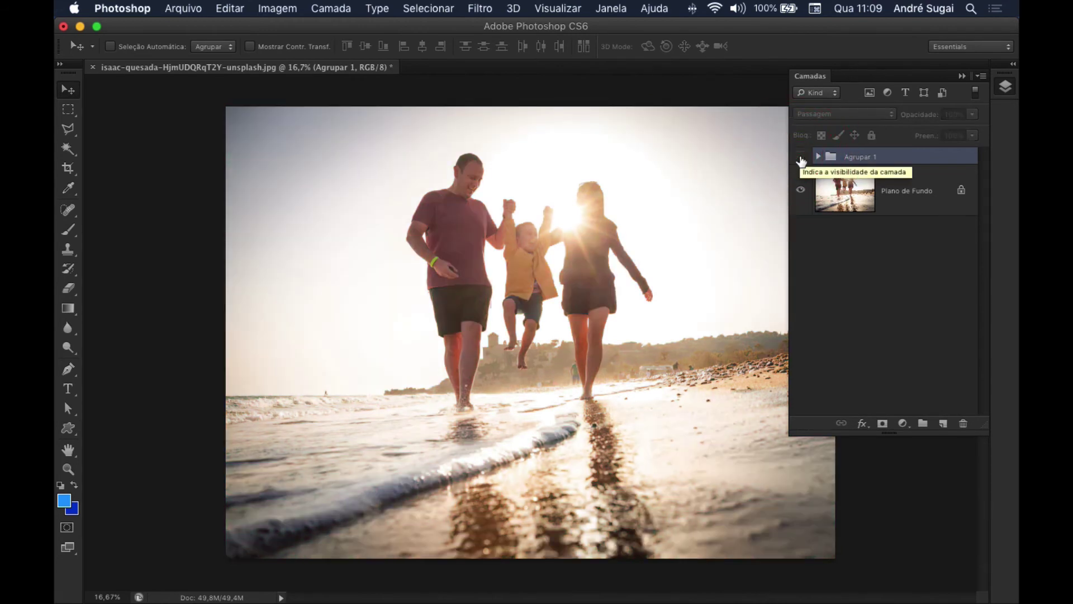
click(801, 158)
click(801, 158)
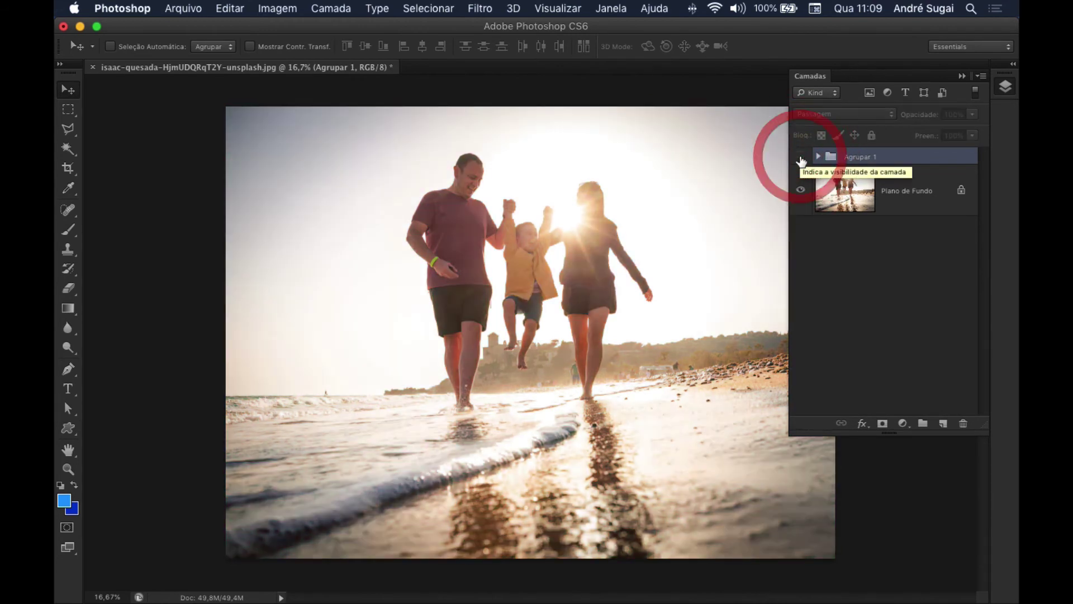
click(800, 158)
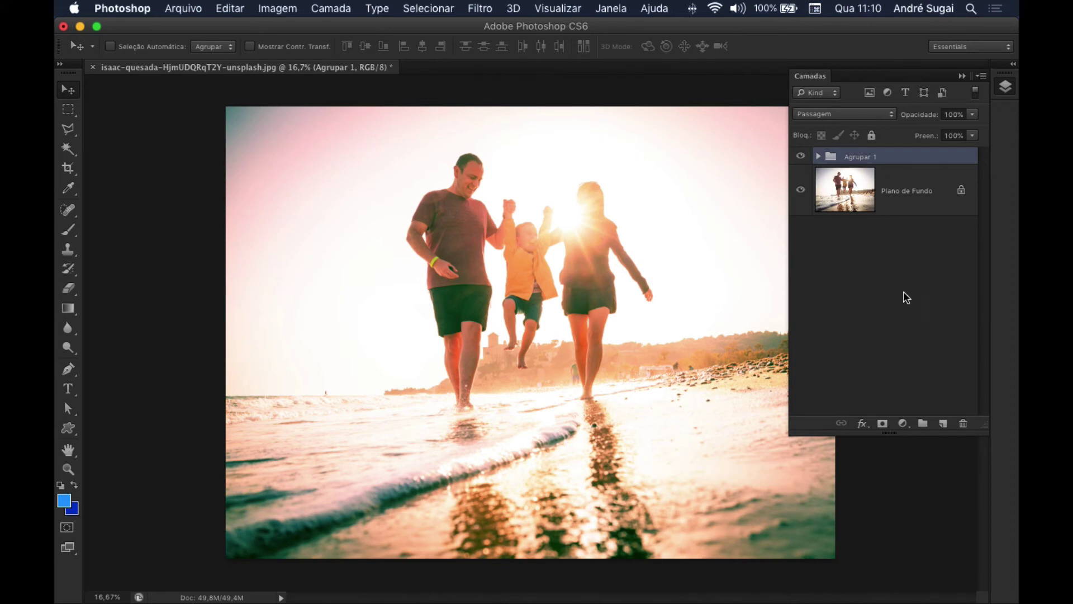
Shorten the Layers panel to fit Agrupar 1 and Plano de Fundo.
drag(980, 424, 960, 259)
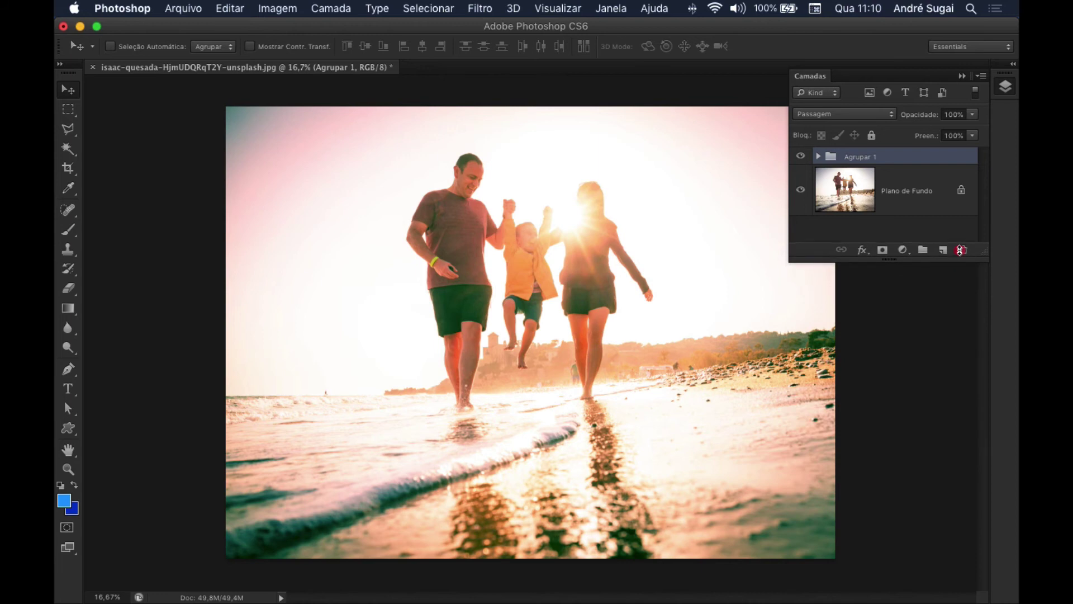